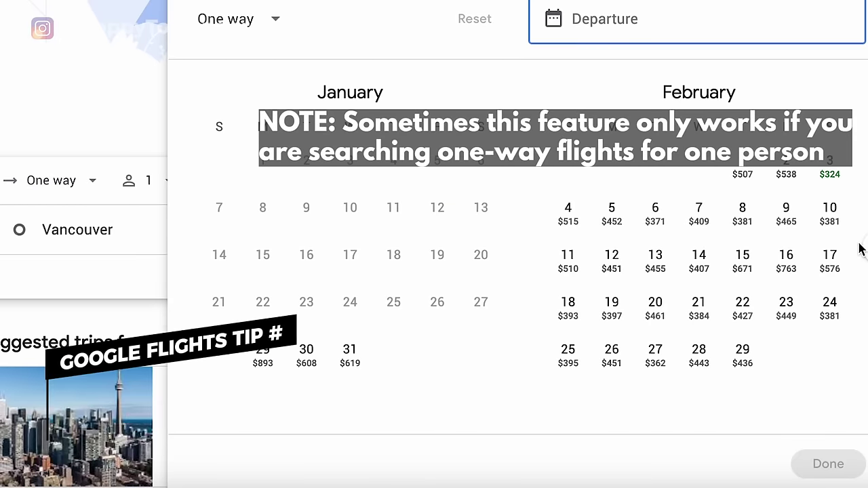
left_click(862, 248)
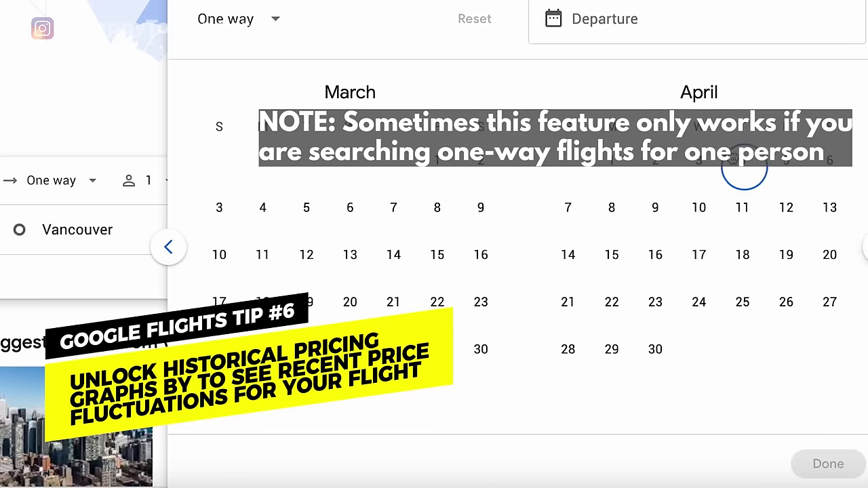
Set the departure date to Mon, Apr 1 and run the one-way Vancouver–London search.
left_click(615, 164)
left_click(824, 475)
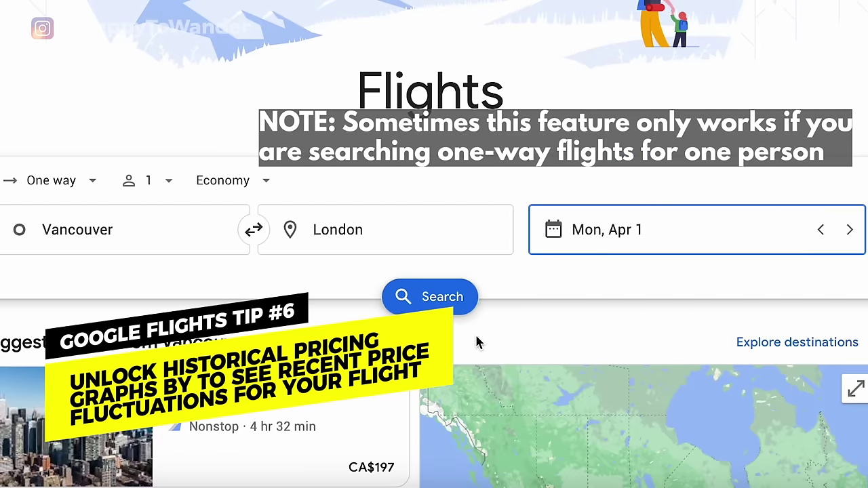
left_click(444, 292)
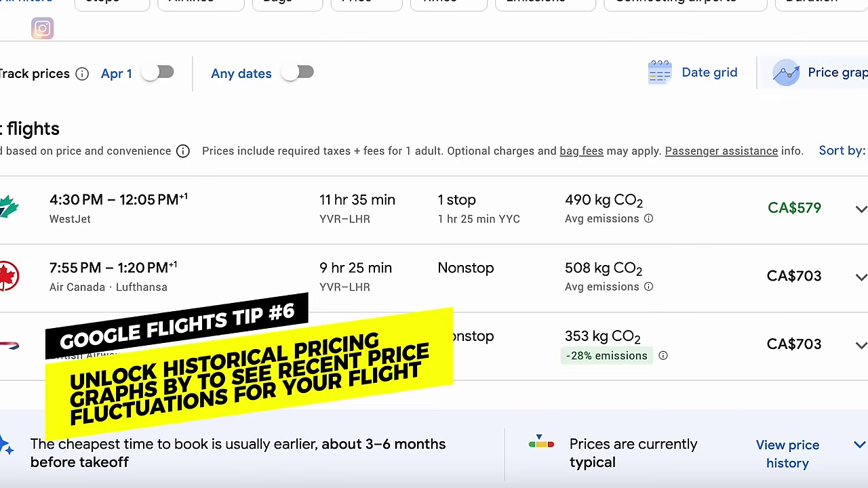
scroll(434, 272, "down", 5)
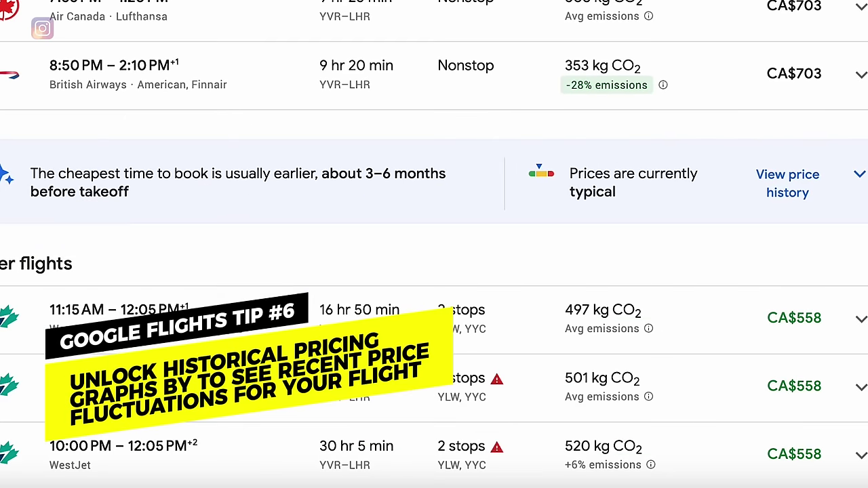
scroll(434, 272, "down", 1)
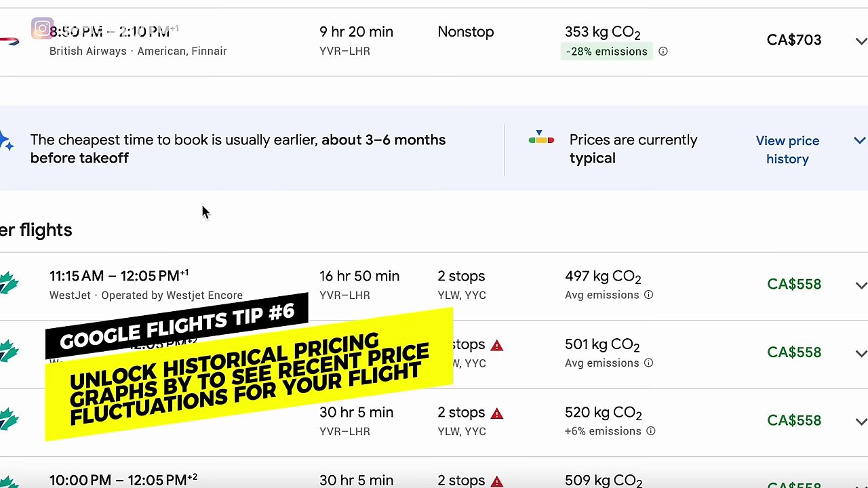
Expand the price history, showing the CA$558 fare rated typical over 60 days.
left_click(807, 159)
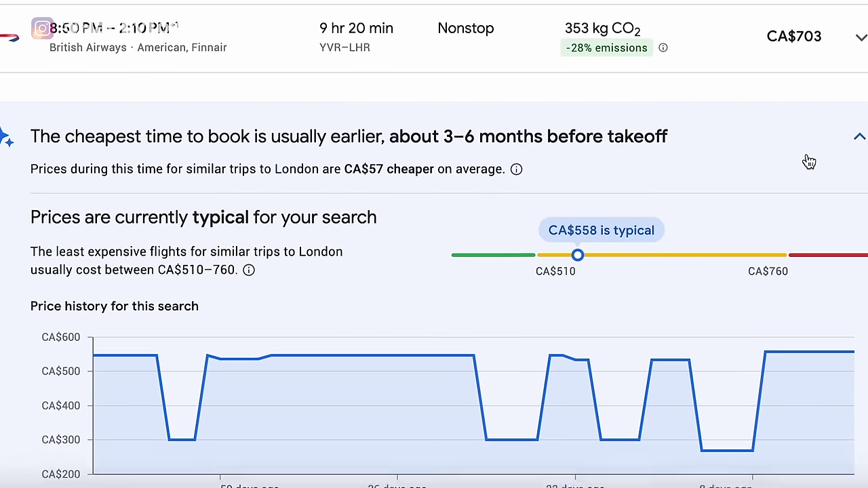
scroll(809, 161, "down", 2)
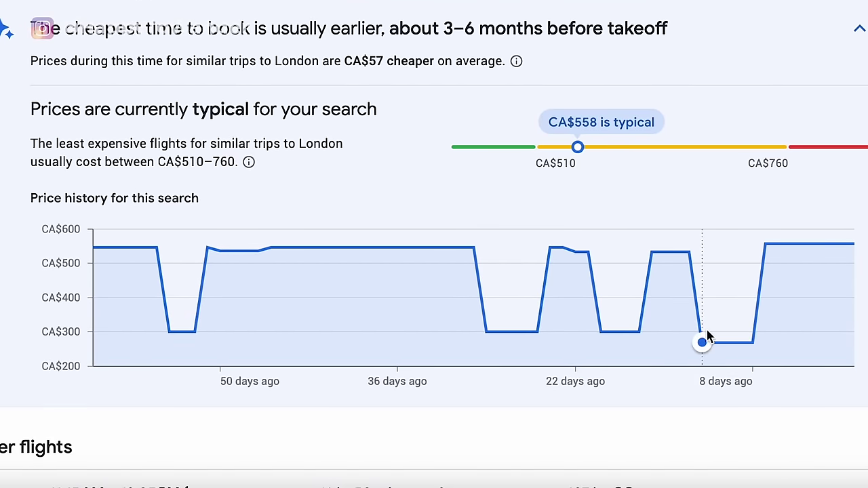
scroll(856, 227, "down", 1)
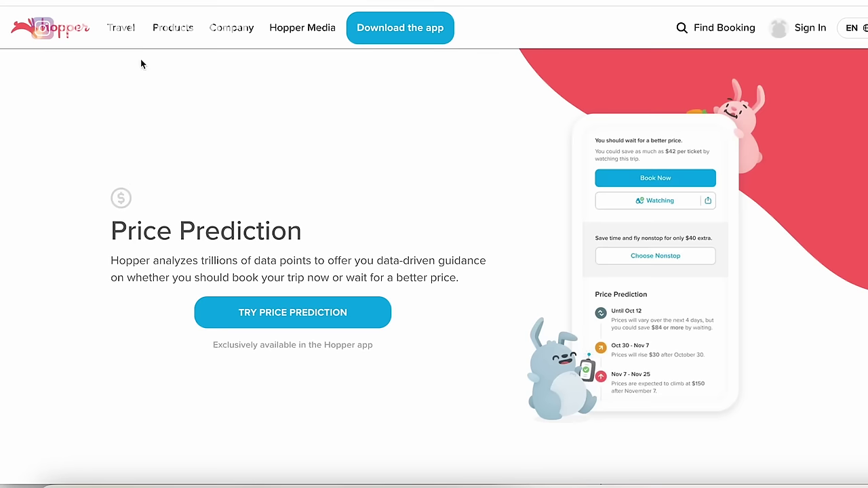
Browse Hopper's Price Prediction page, then search Hopper for 'london' and open the Apr 1 – Oct 1 trip.
scroll(156, 68, "down", 5)
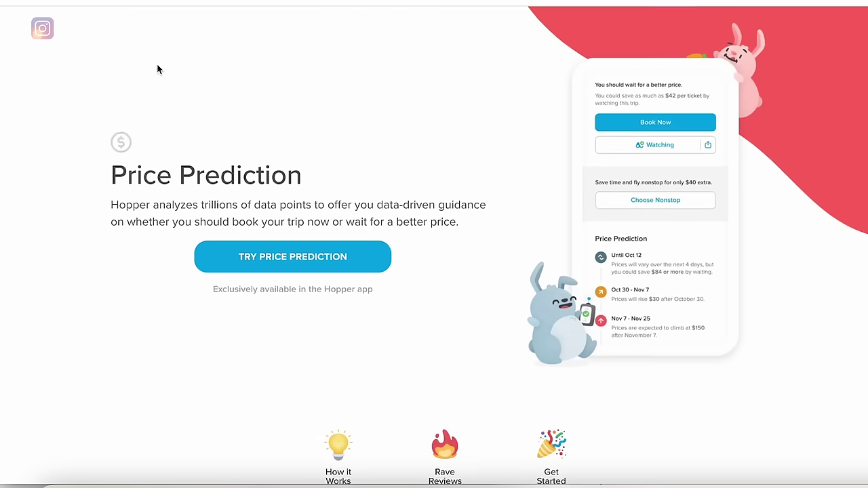
scroll(157, 216, "down", 4)
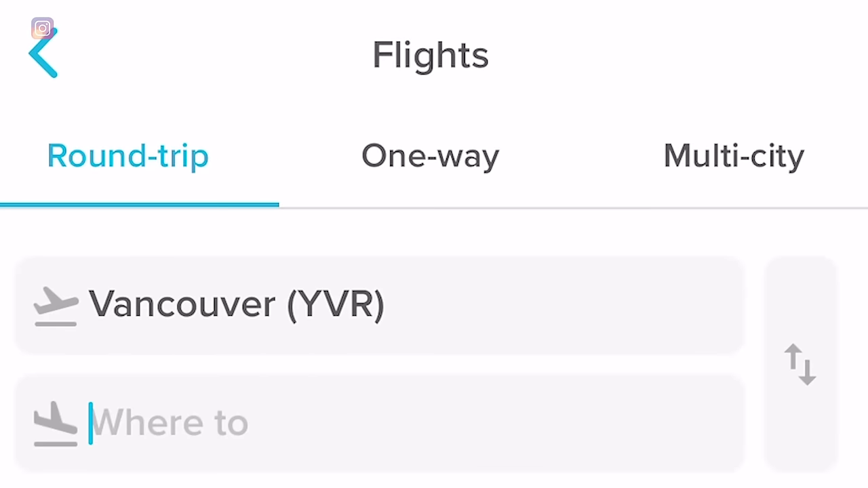
type("london")
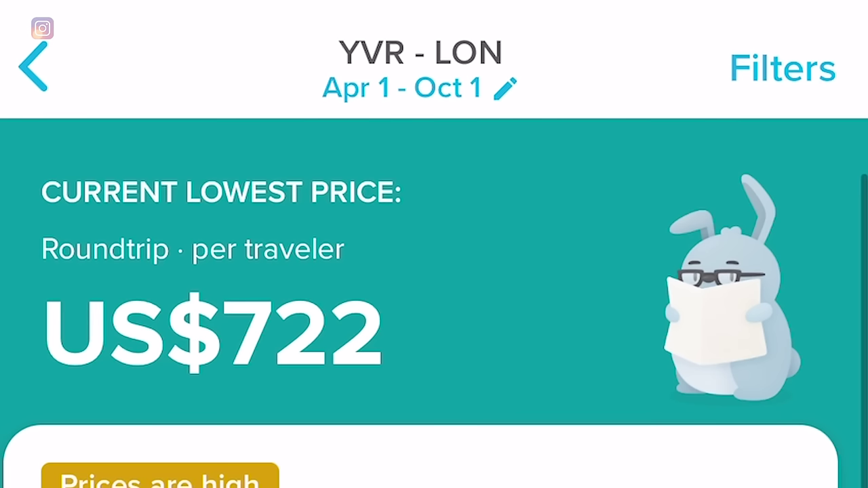
Scroll the Hopper YVR–LON trip page down to its Price Prediction section.
scroll(434, 303, "down", 5)
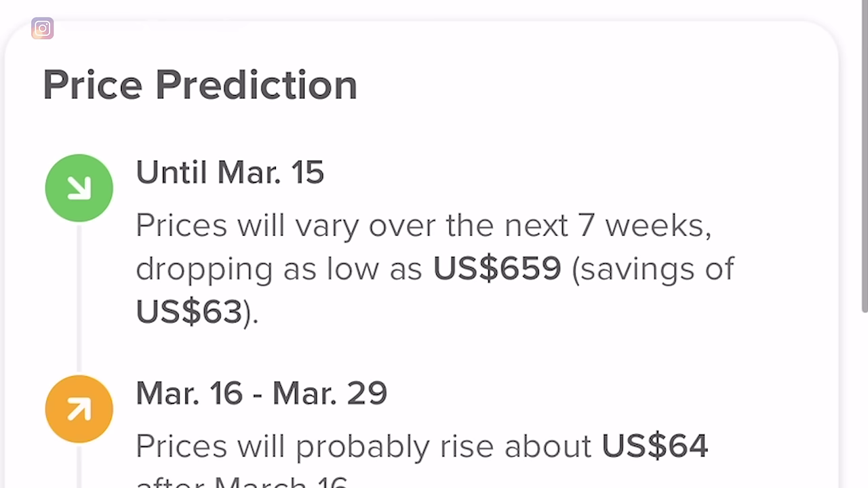
scroll(435, 245, "down", 1)
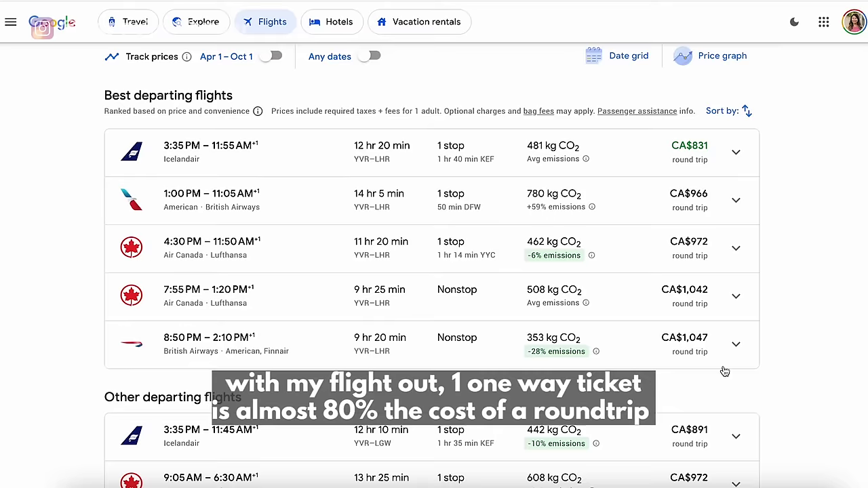
Switch the Vancouver–London search to one-way and review the fares, cheapest at CA$579.
scroll(705, 326, "up", 3)
left_click(174, 75)
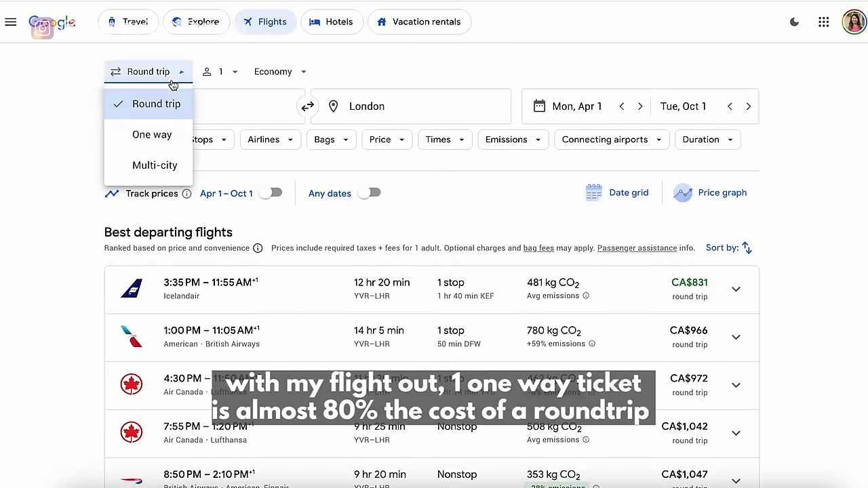
left_click(156, 133)
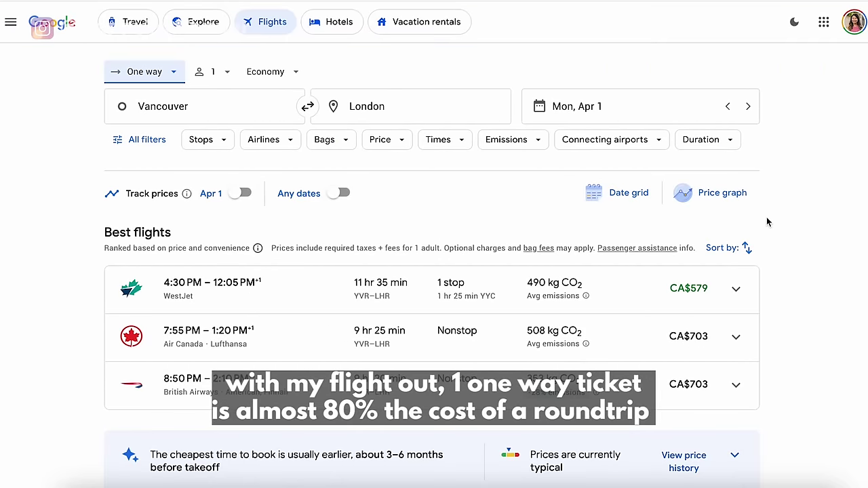
scroll(767, 222, "down", 2)
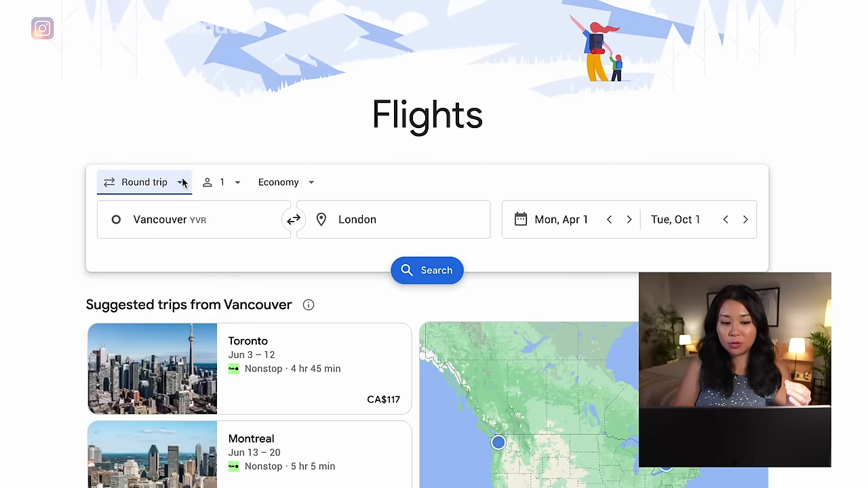
Keep Round trip, 1 adult and Economy, then search Vancouver–London for Apr 1 – Oct 1.
left_click(181, 183)
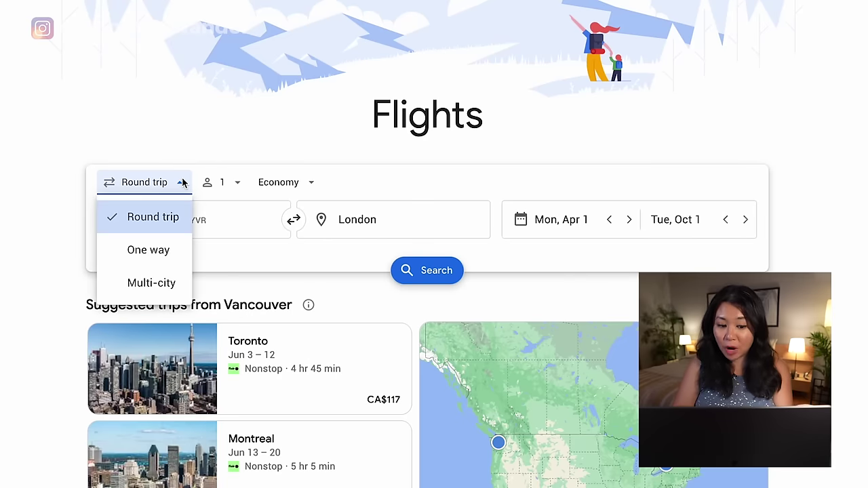
left_click(152, 217)
left_click(233, 184)
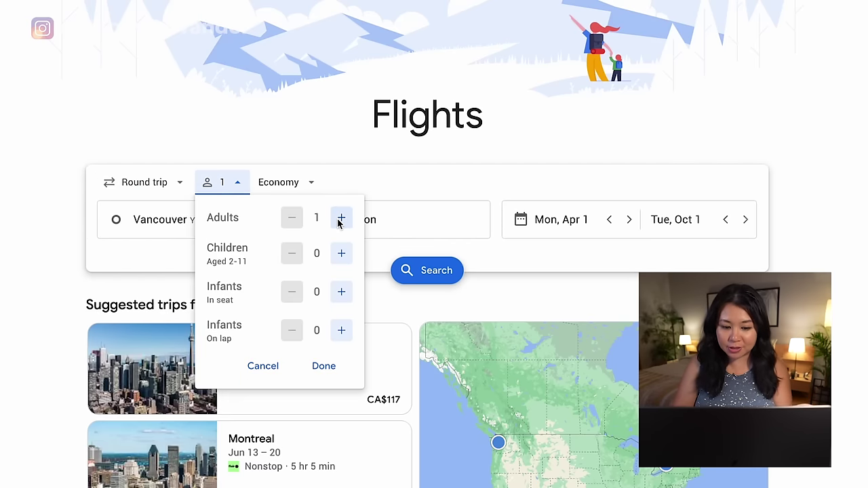
left_click(335, 154)
left_click(300, 186)
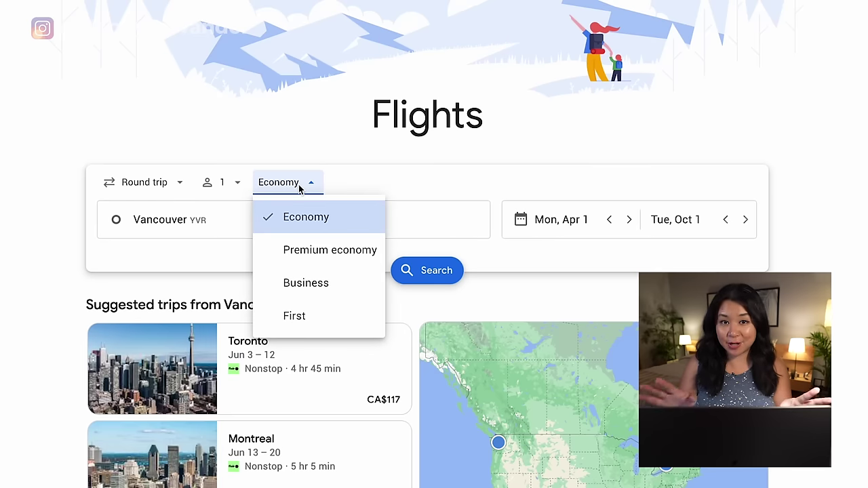
left_click(322, 222)
scroll(424, 191, "down", 1)
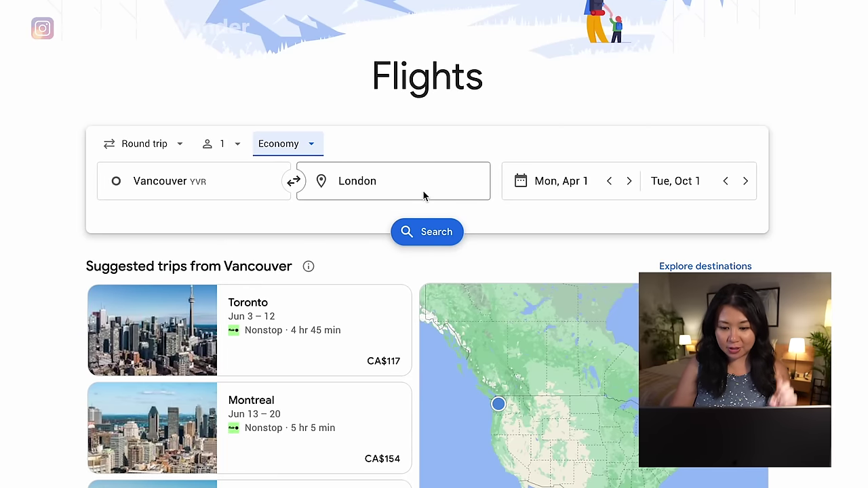
left_click(428, 232)
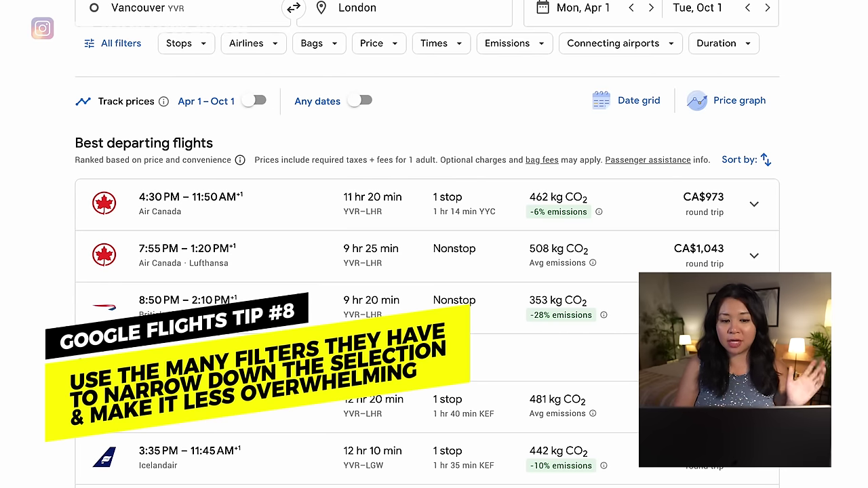
Review the Stops, Airlines, Bags, Price, Emissions and Duration filter options.
left_click(207, 51)
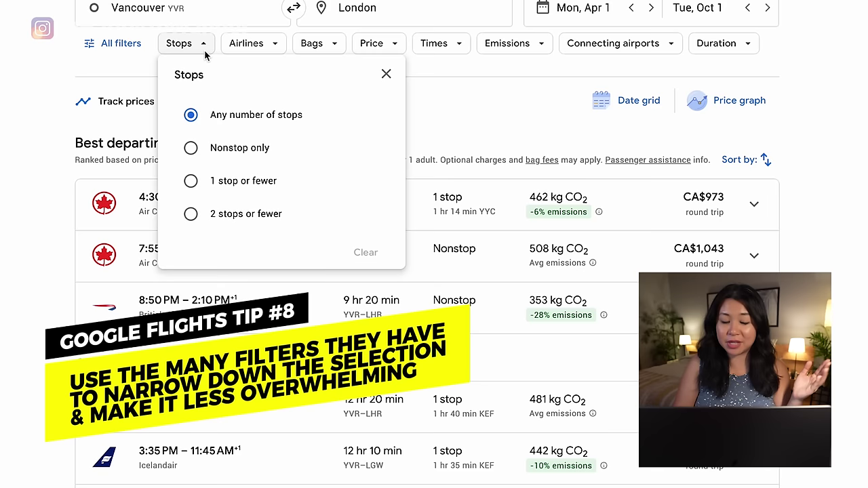
left_click(260, 43)
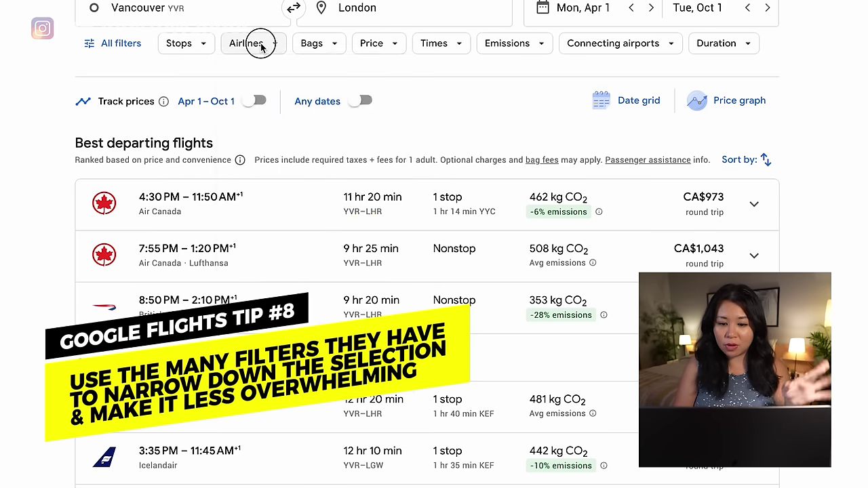
left_click(312, 43)
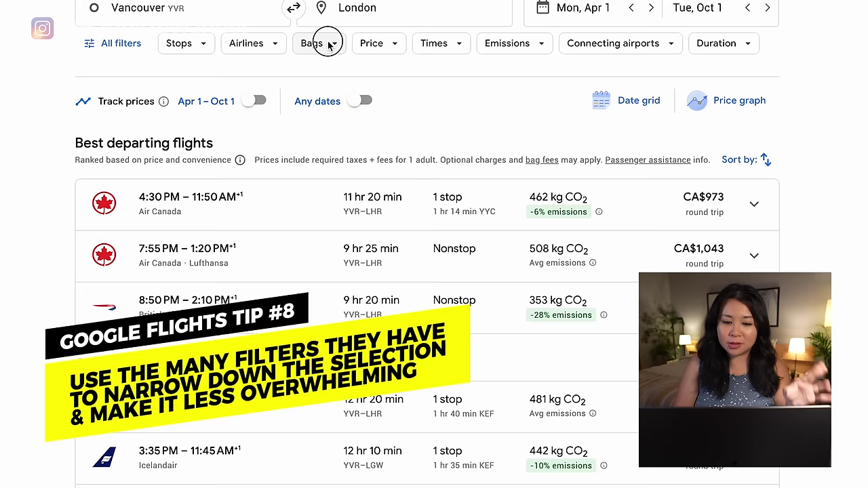
left_click(377, 46)
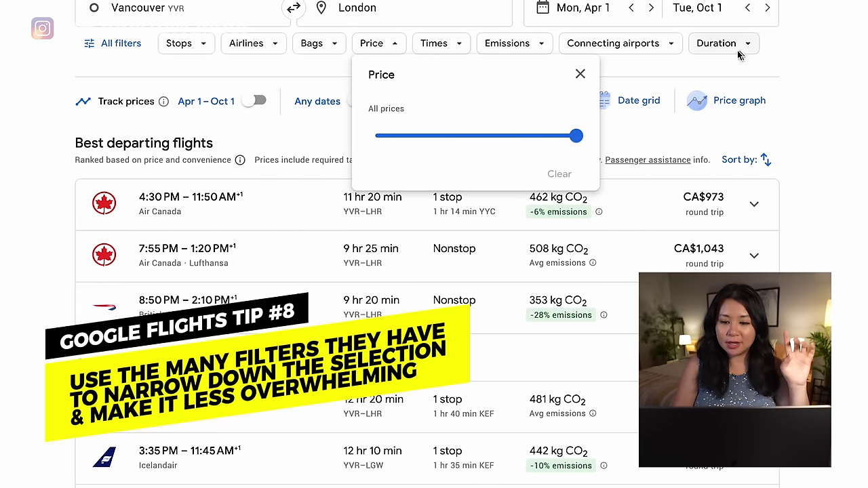
left_click(521, 44)
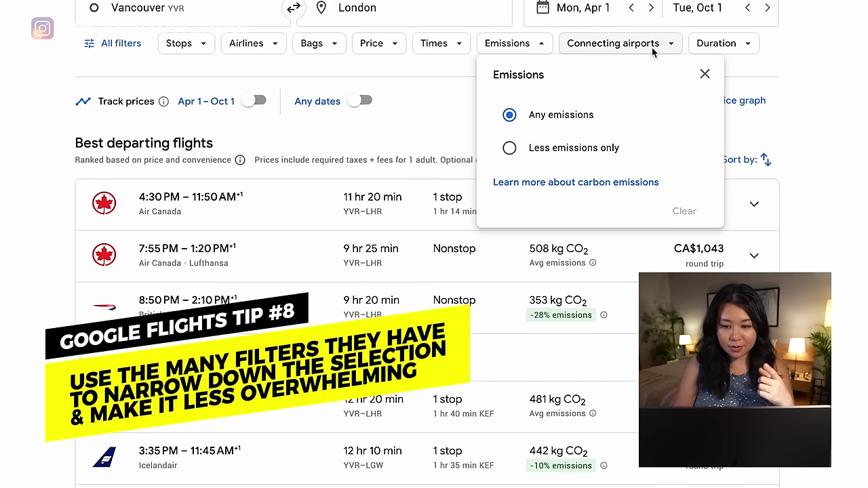
left_click(698, 49)
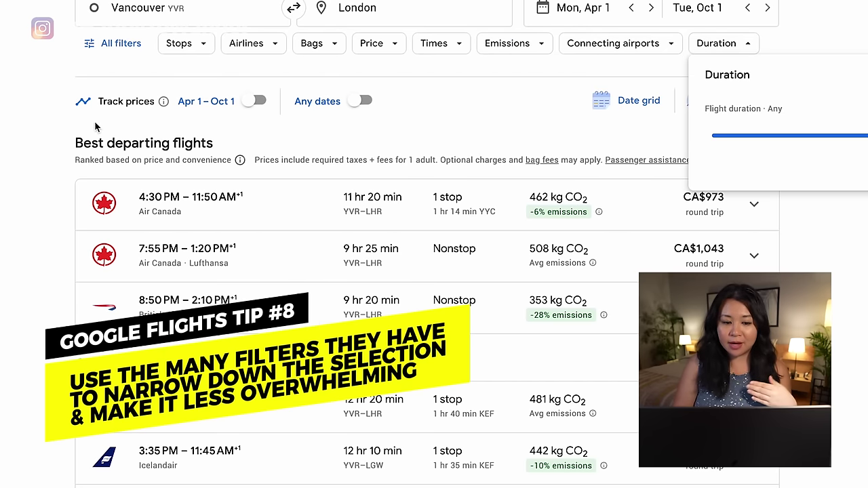
Filter to nonstop only, leaving Air Canada at CA$1,043 and British Airways at CA$1,048.
left_click(167, 49)
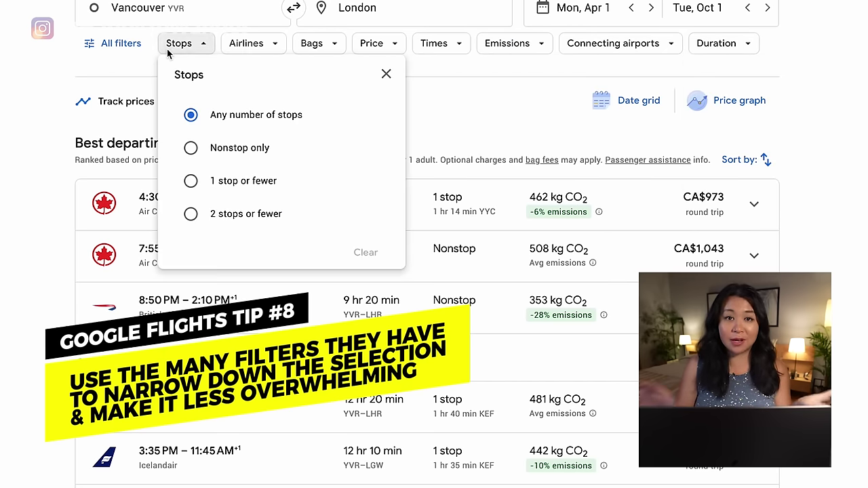
left_click(192, 150)
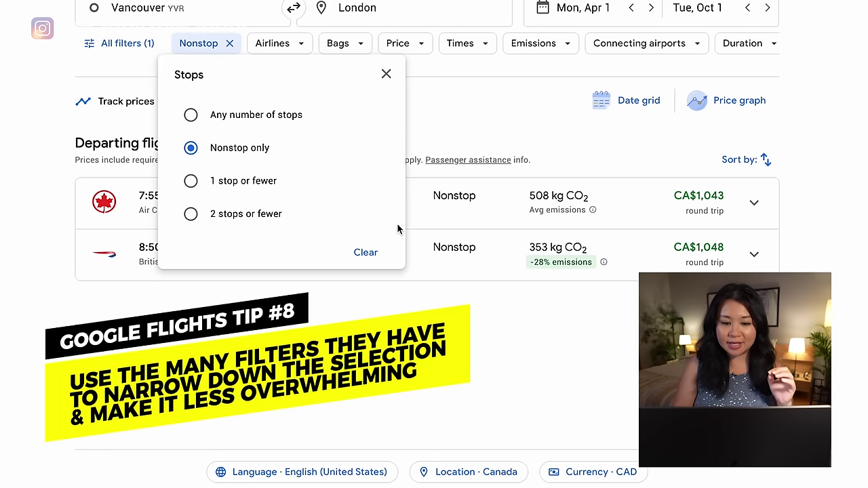
left_click(477, 102)
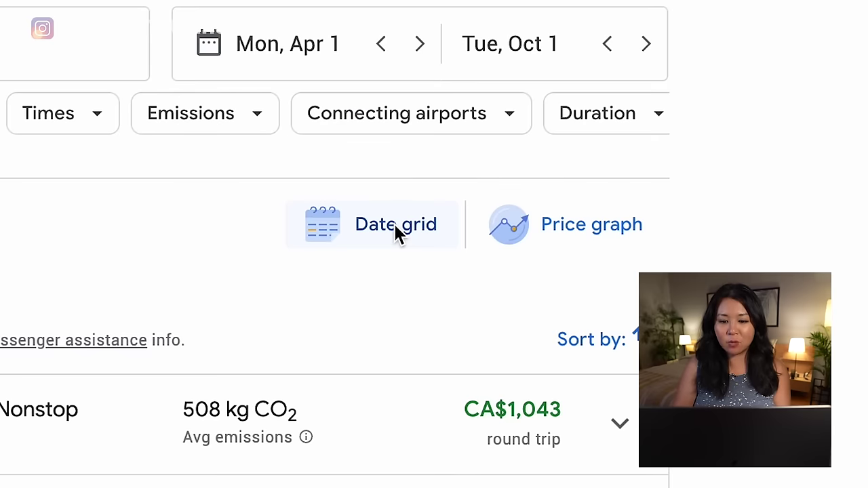
left_click(394, 223)
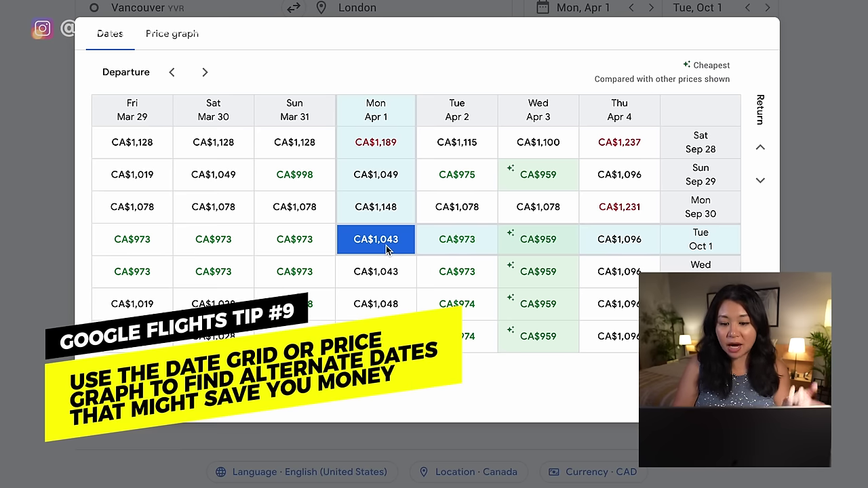
left_click(539, 241)
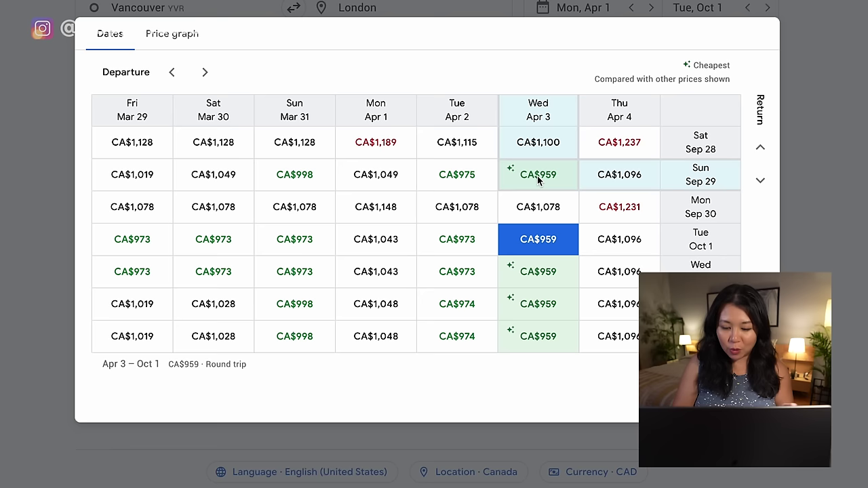
left_click(538, 239)
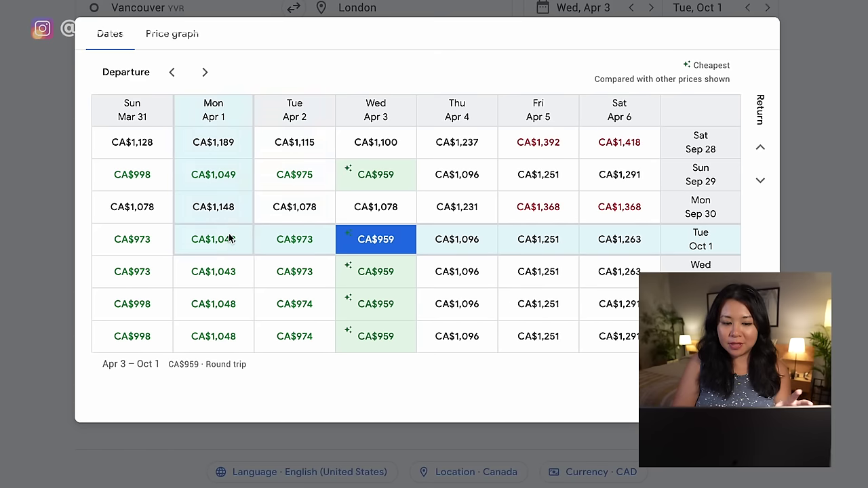
left_click(231, 243)
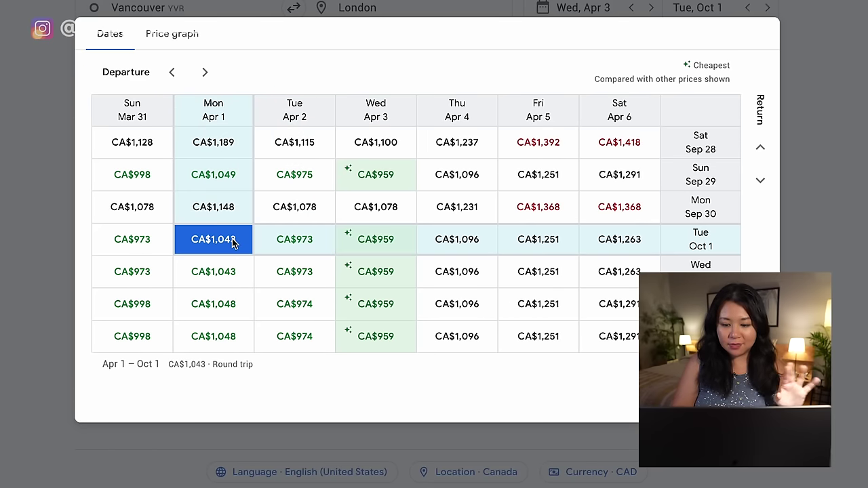
left_click(740, 401)
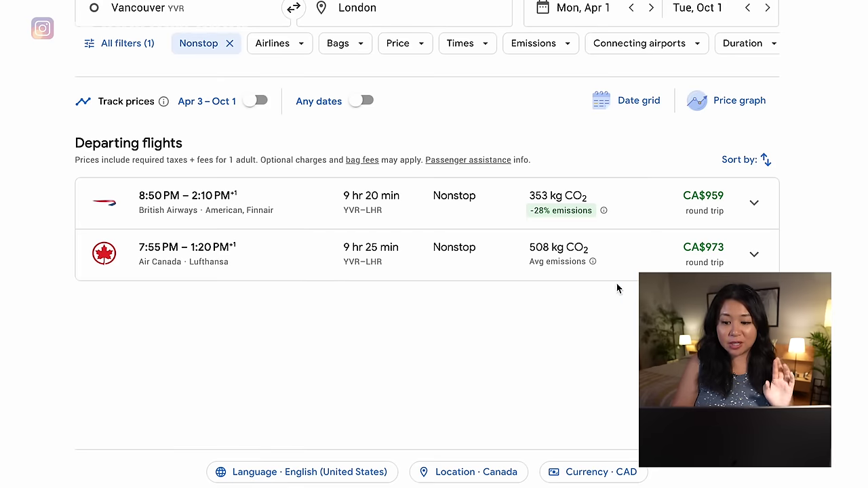
left_click(749, 102)
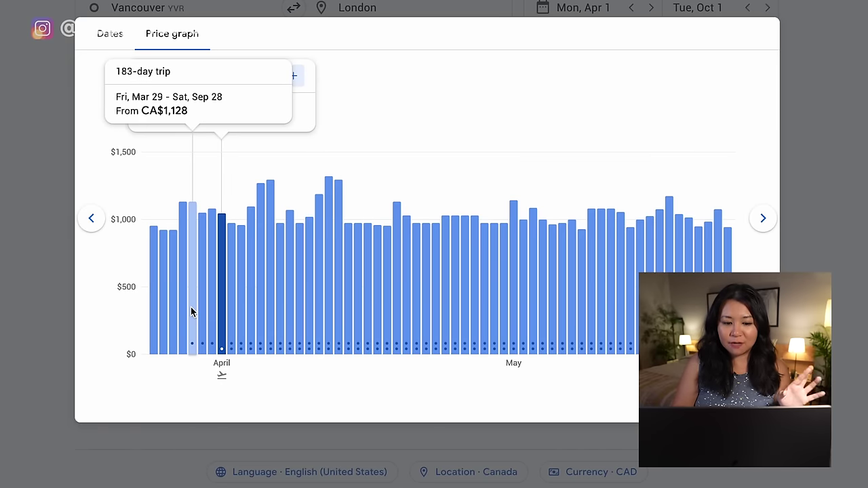
mouse_move(230, 269)
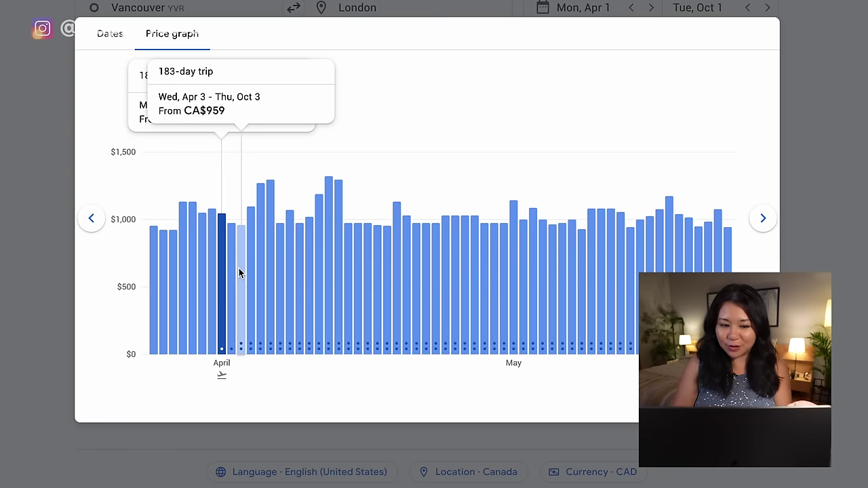
mouse_move(395, 169)
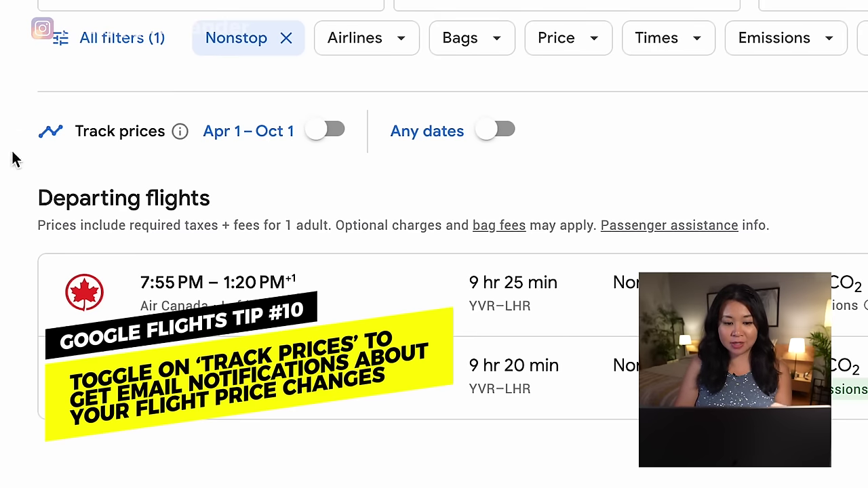
left_click(337, 129)
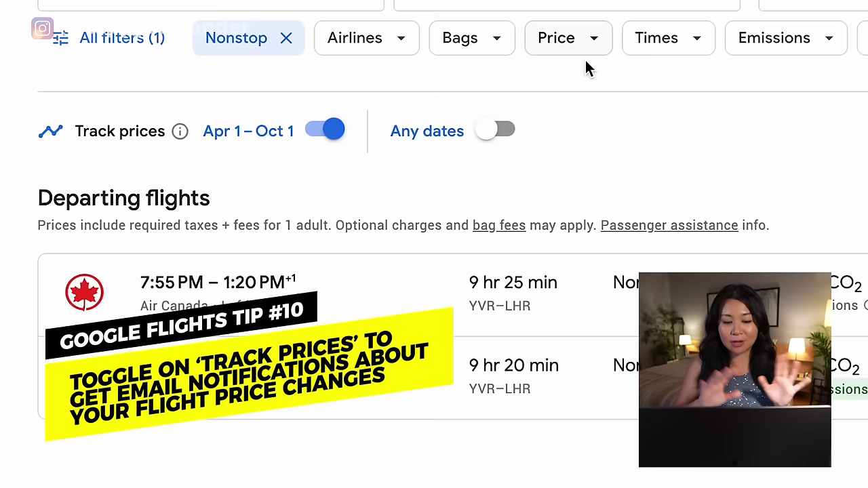
left_click(509, 127)
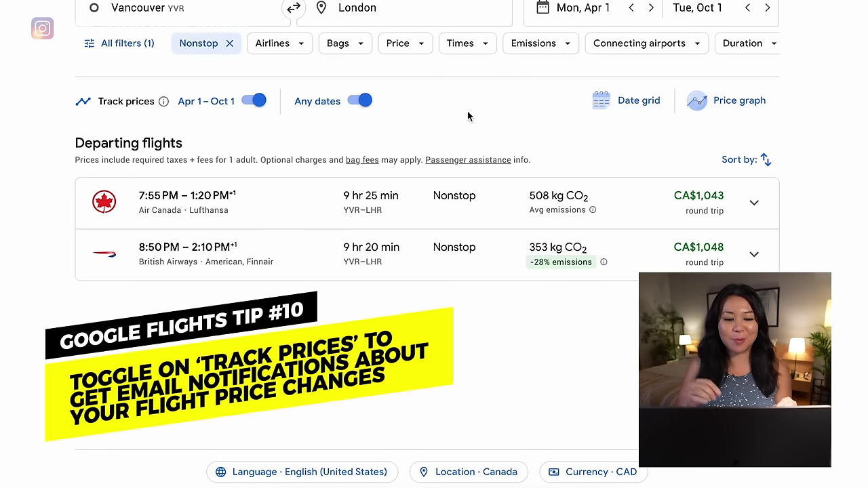
left_click(248, 101)
left_click(361, 100)
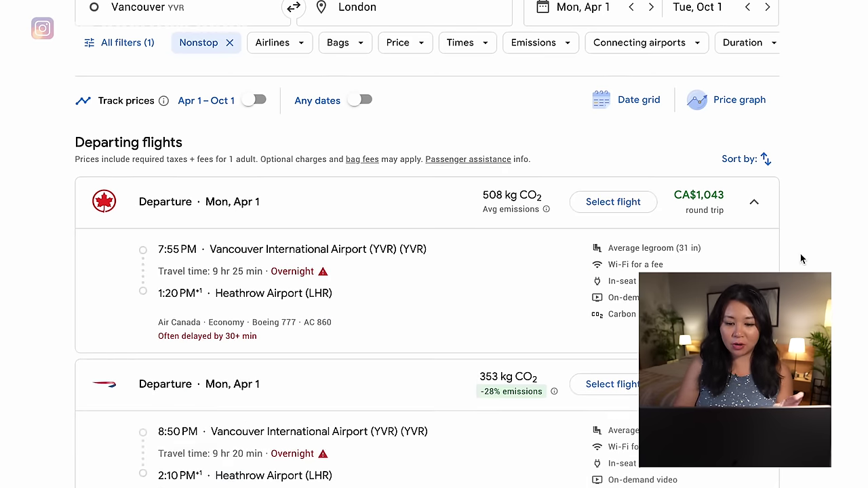
Select the British Airways nonstop departure flight on Apr 1.
scroll(800, 253, "down", 1)
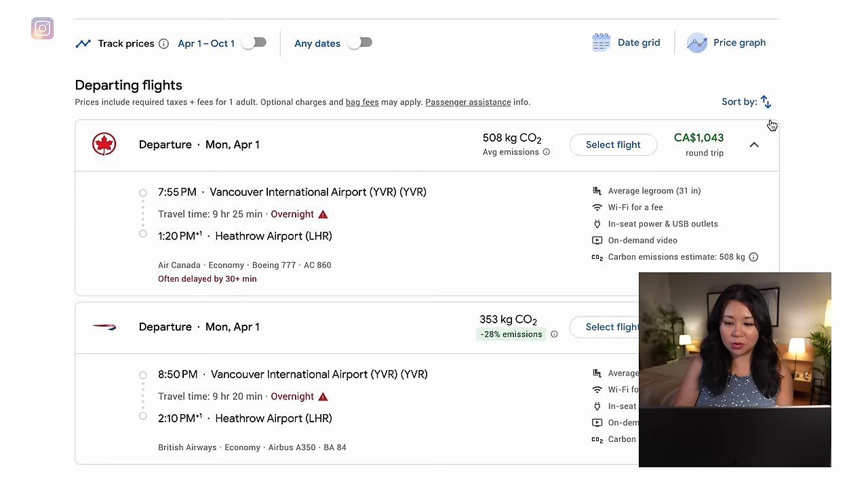
scroll(847, 244, "down", 1)
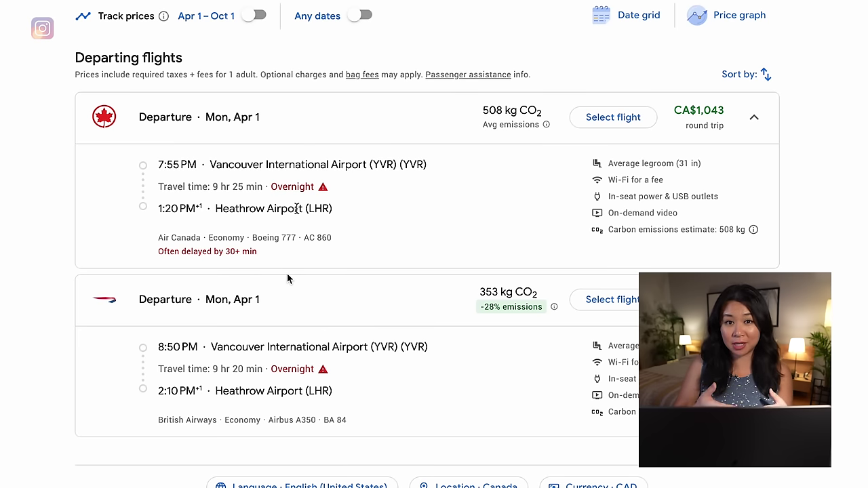
scroll(527, 278, "down", 1)
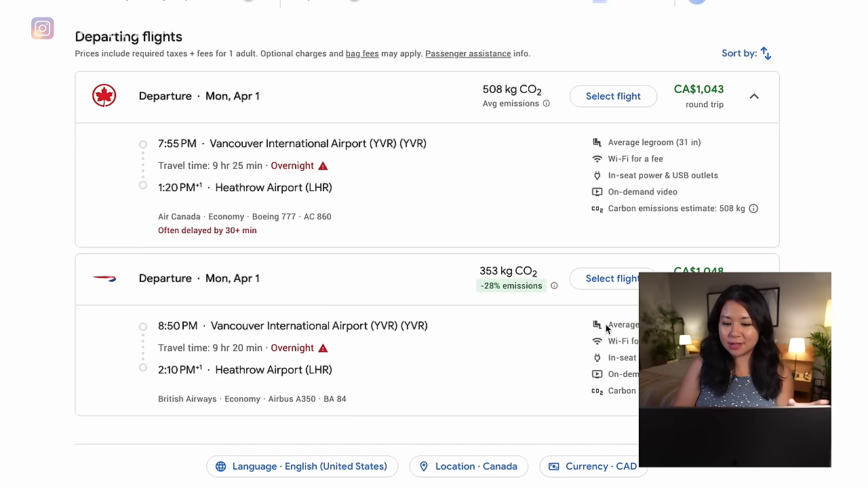
left_click(622, 284)
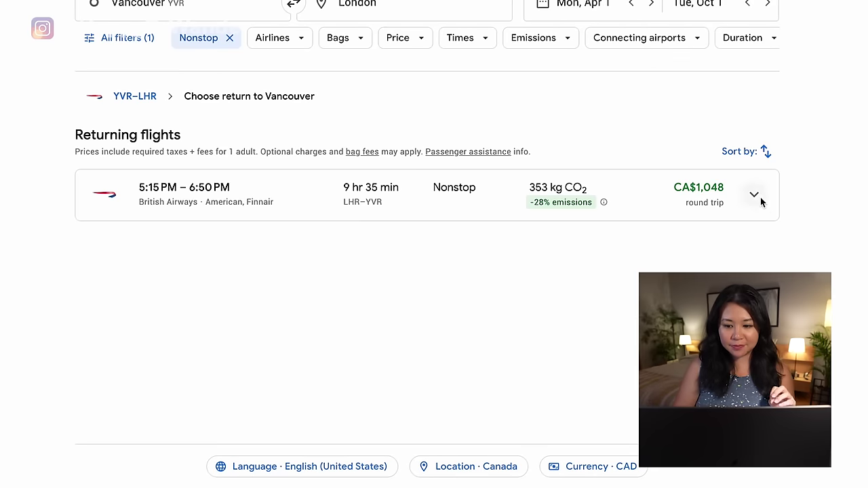
Select the British Airways nonstop LHR–YVR return on Oct 1 at CA$1,048 round trip.
scroll(286, 243, "up", 1)
scroll(178, 256, "down", 1)
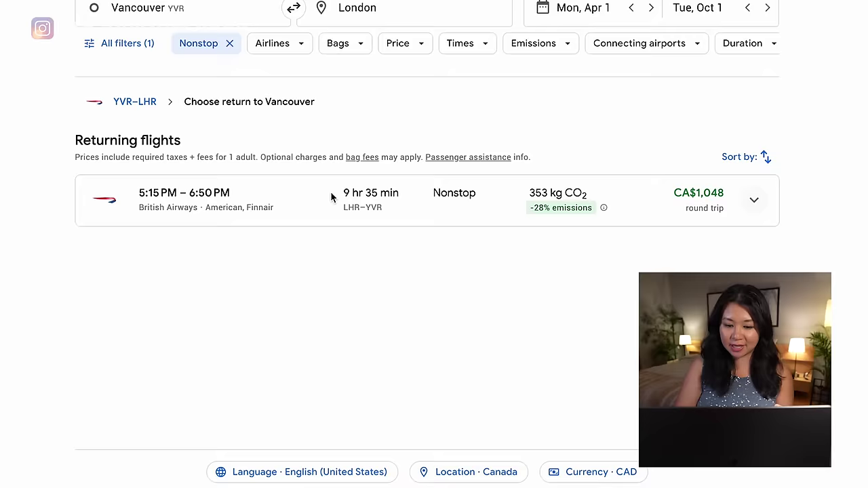
left_click(303, 202)
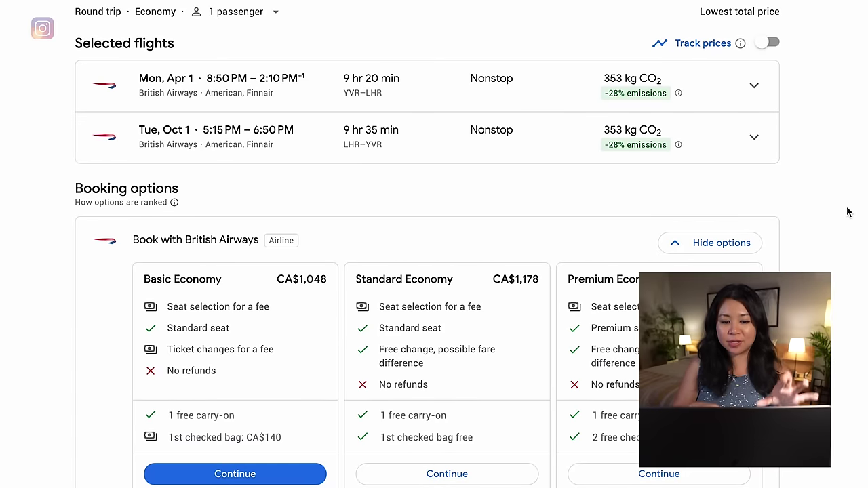
scroll(846, 213, "down", 3)
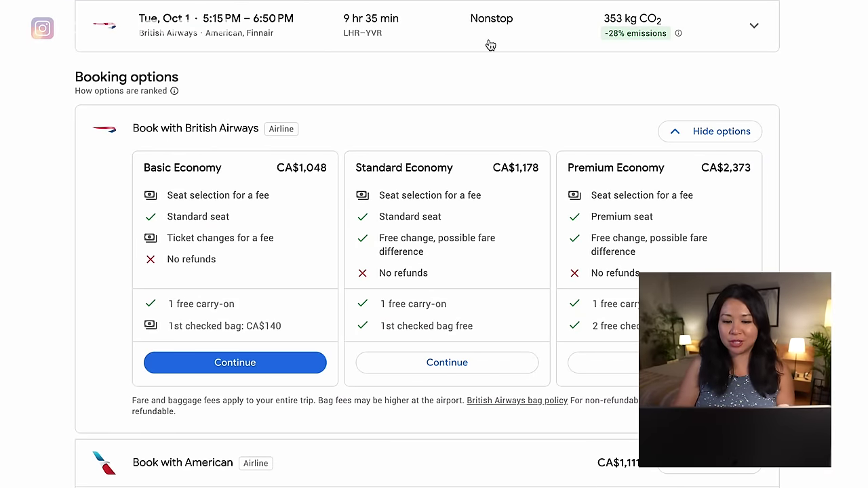
scroll(490, 42, "down", 1)
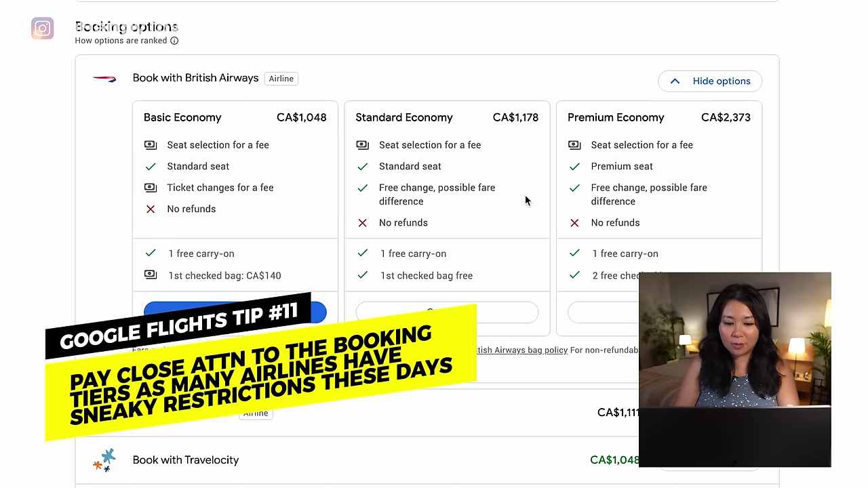
scroll(864, 209, "down", 1)
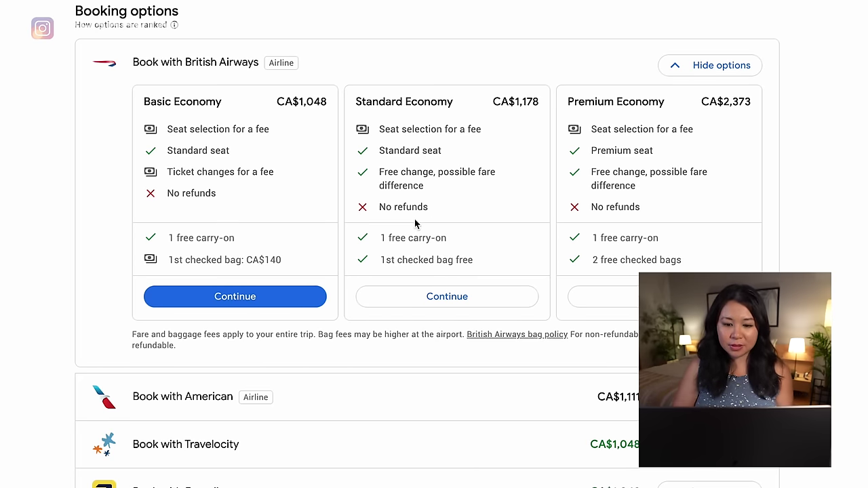
scroll(474, 283, "down", 1)
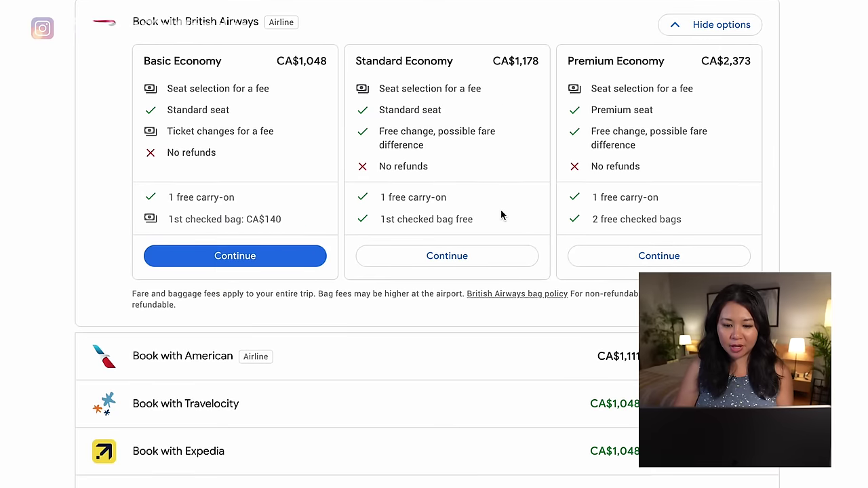
scroll(475, 227, "down", 1)
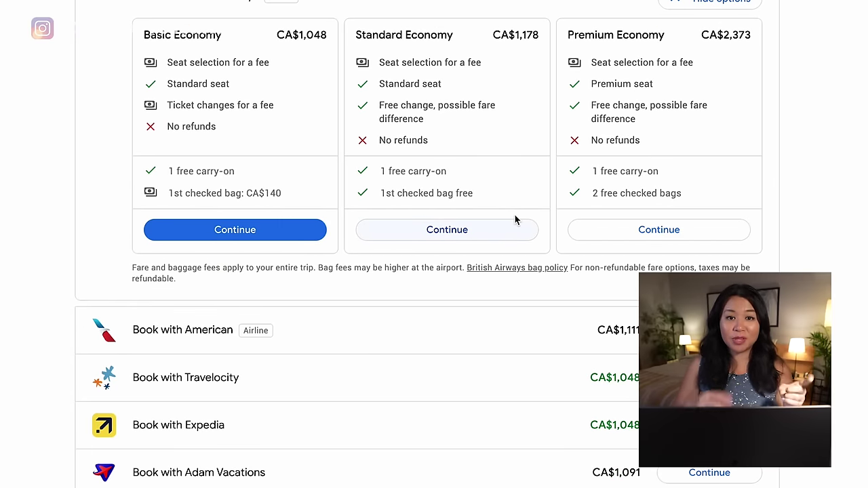
scroll(515, 220, "down", 4)
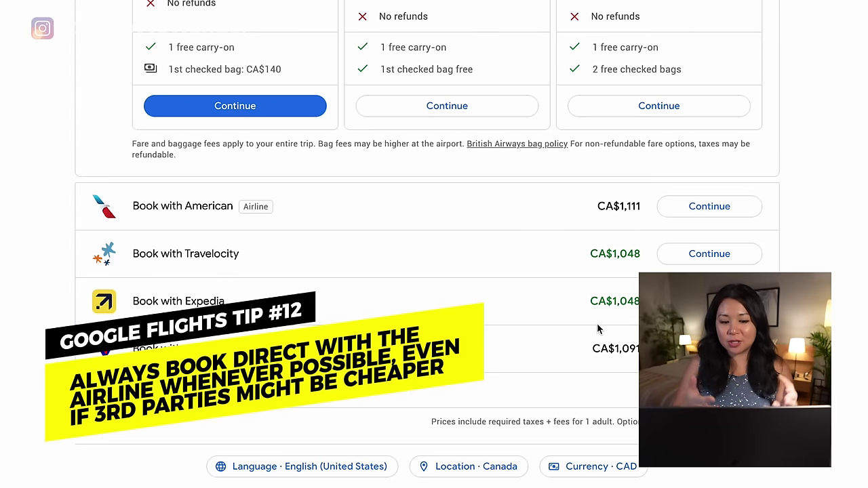
Book the Standard Economy fare directly with British Airways, reaching its Review your flights page.
scroll(598, 329, "up", 4)
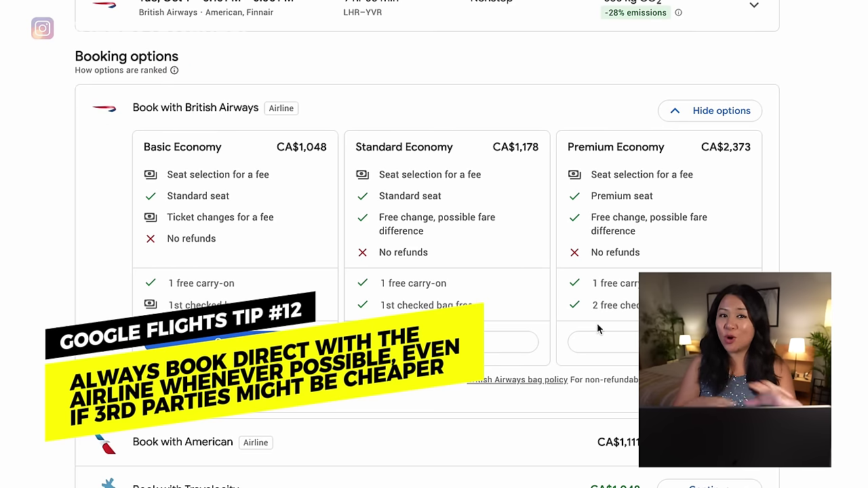
scroll(598, 329, "down", 3)
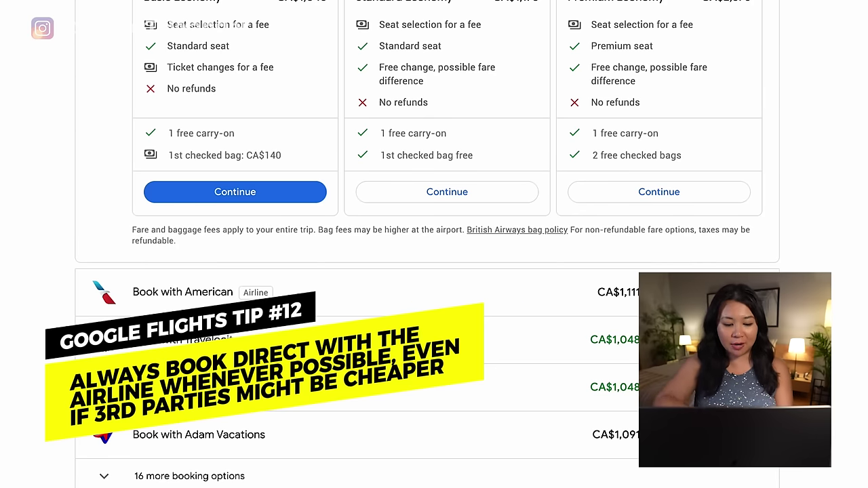
scroll(427, 245, "up", 4)
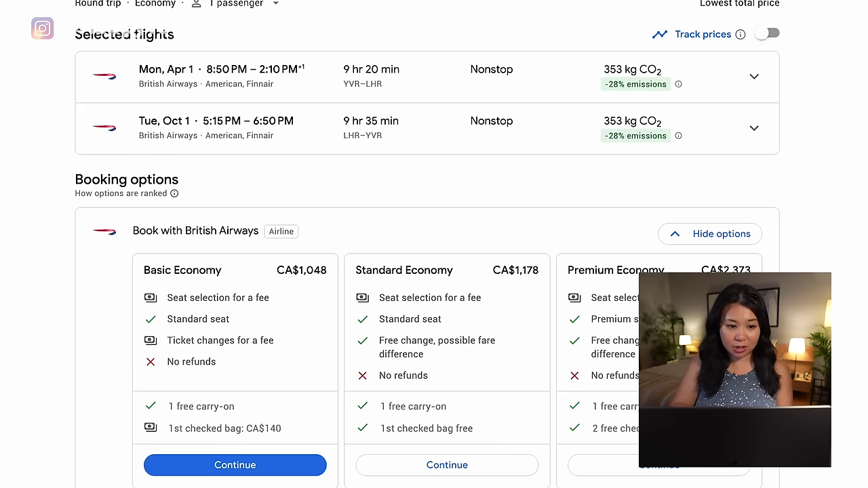
scroll(796, 186, "up", 1)
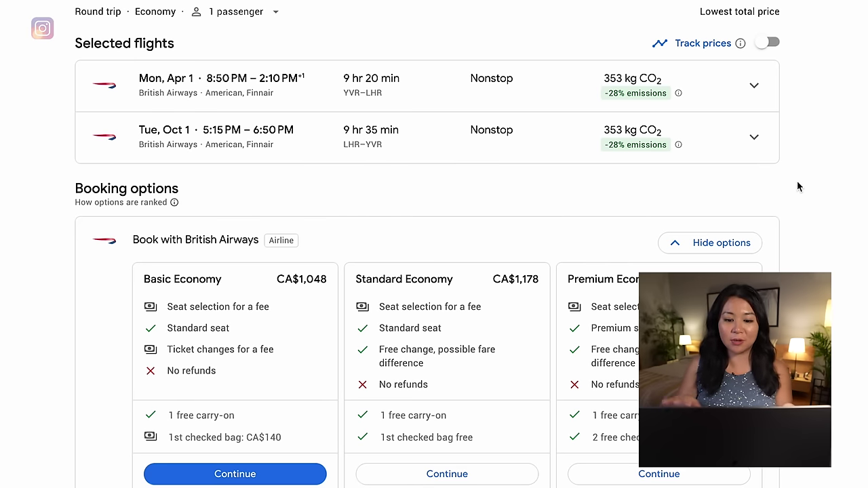
scroll(797, 187, "down", 3)
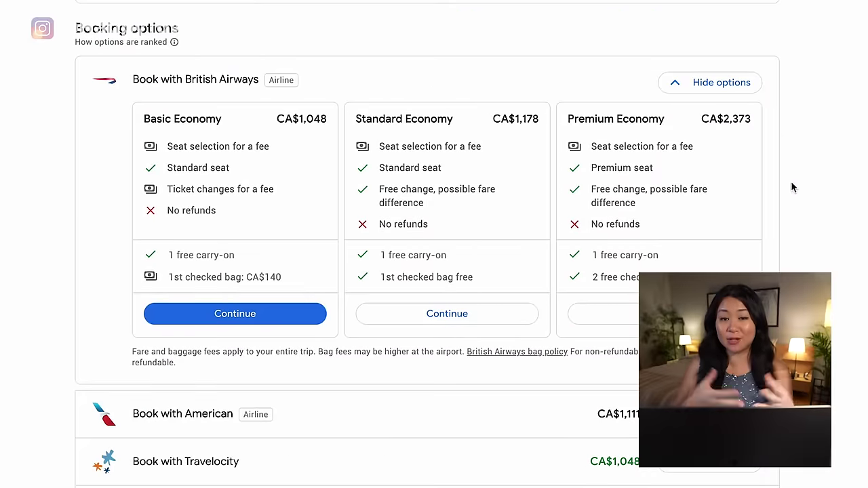
left_click(455, 323)
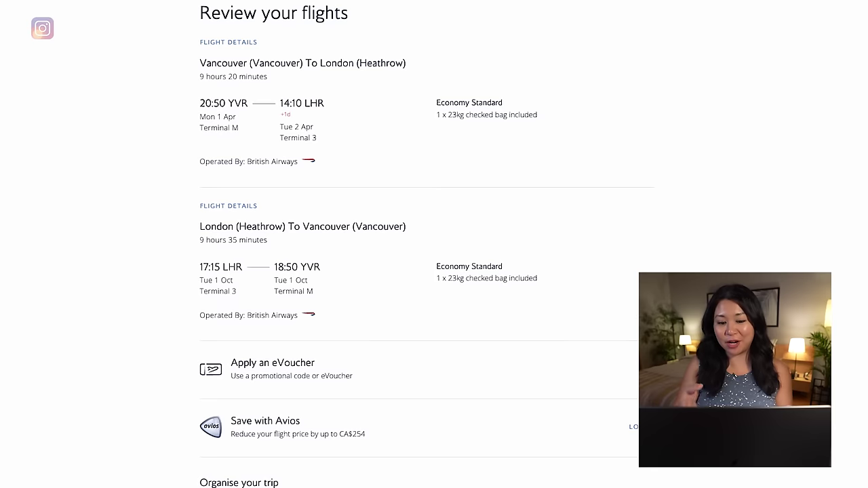